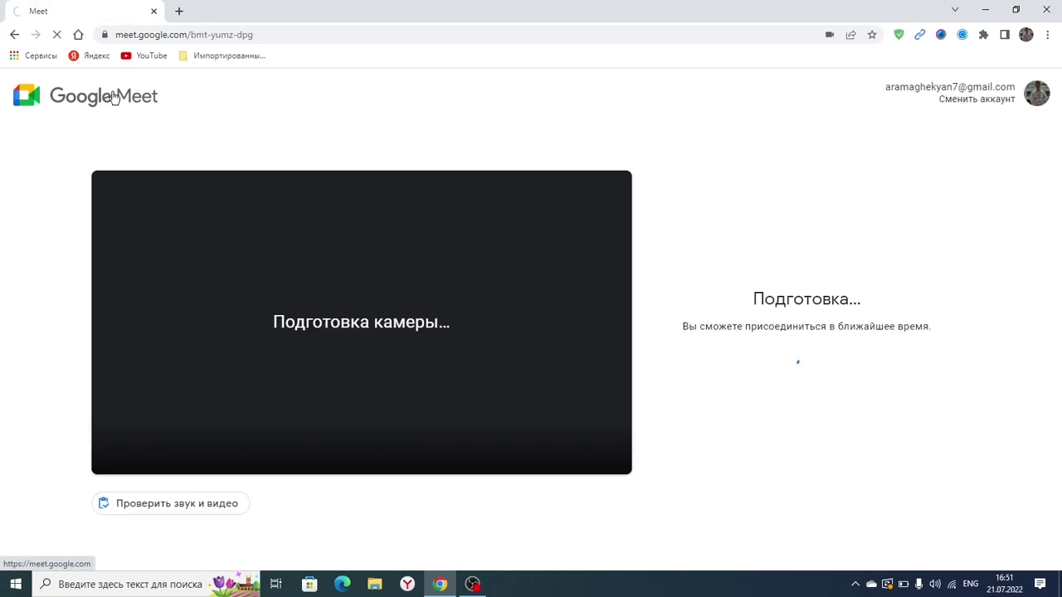
- Return to the Meet home page, view the Google Calendar event form for scheduling a meeting, and close it unsaved
click(131, 103)
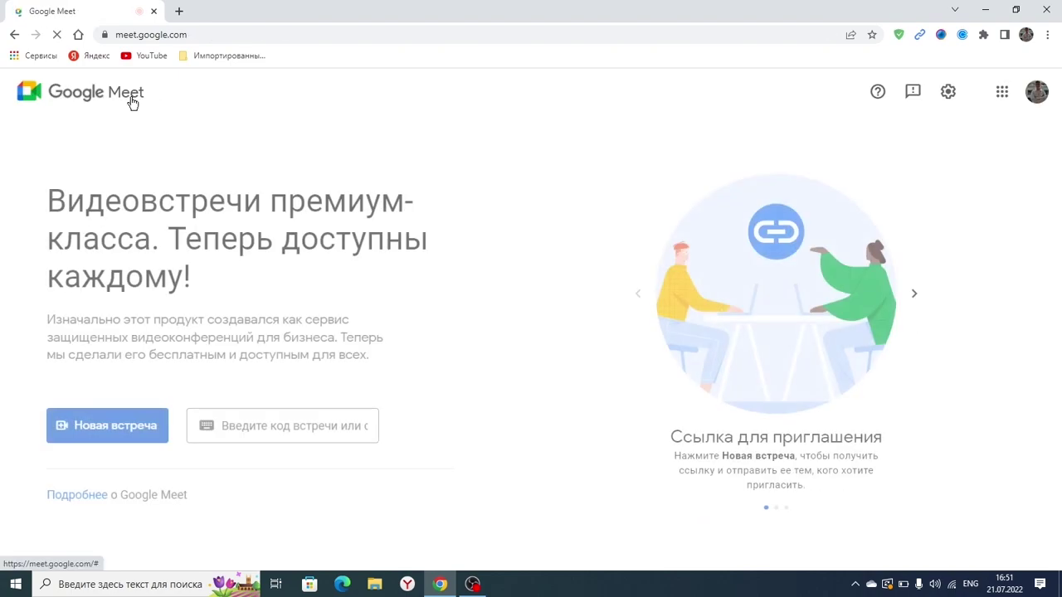
click(137, 432)
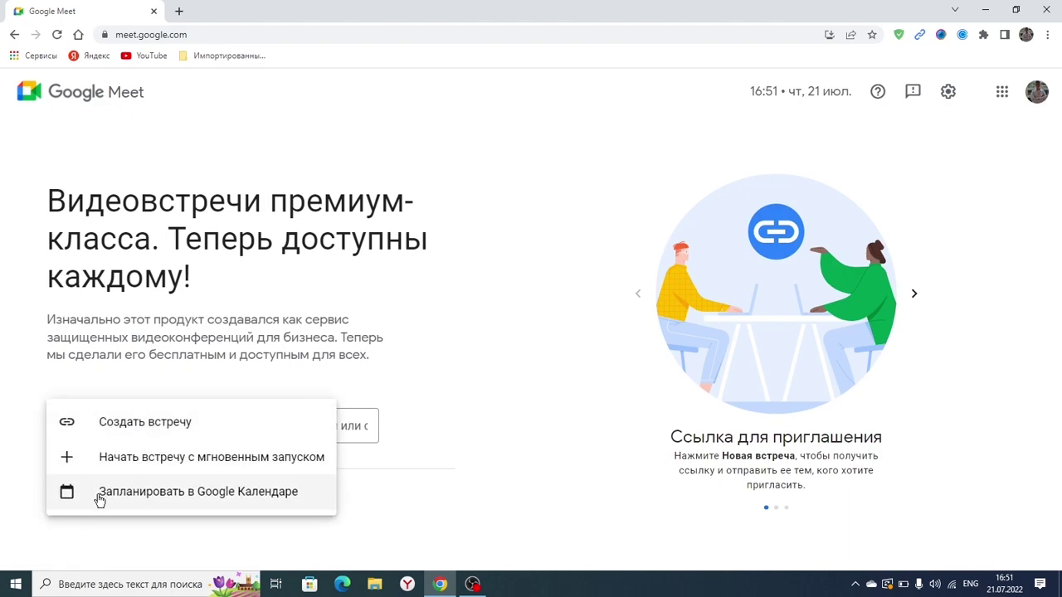
click(188, 492)
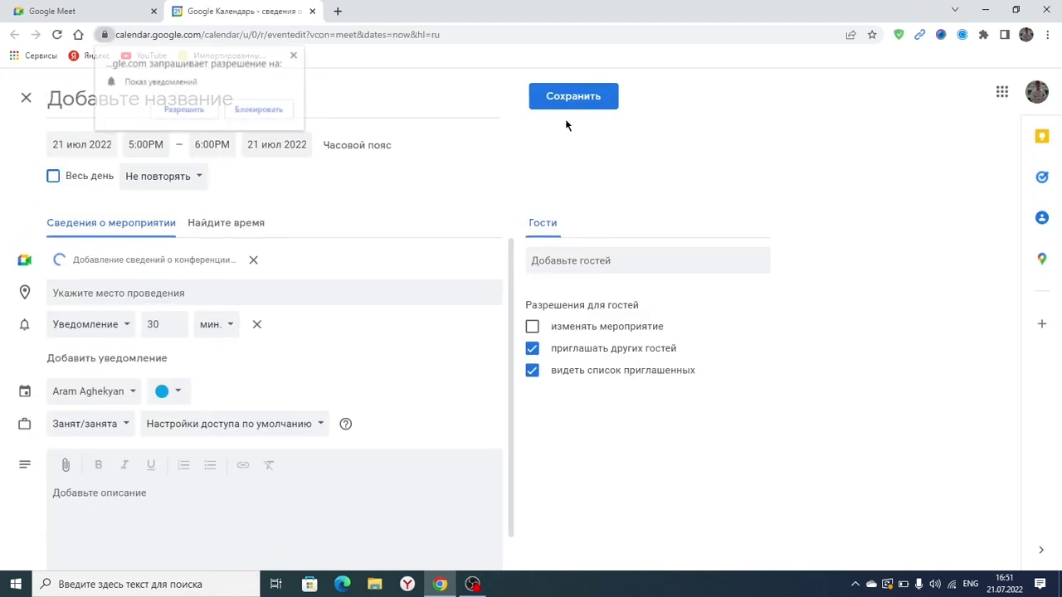
click(295, 55)
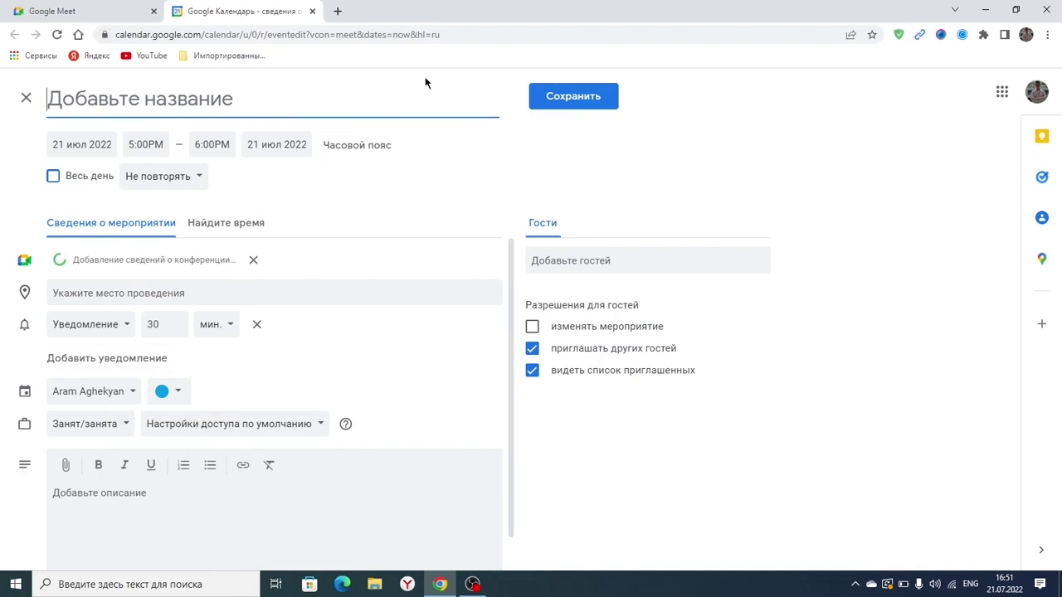
click(312, 11)
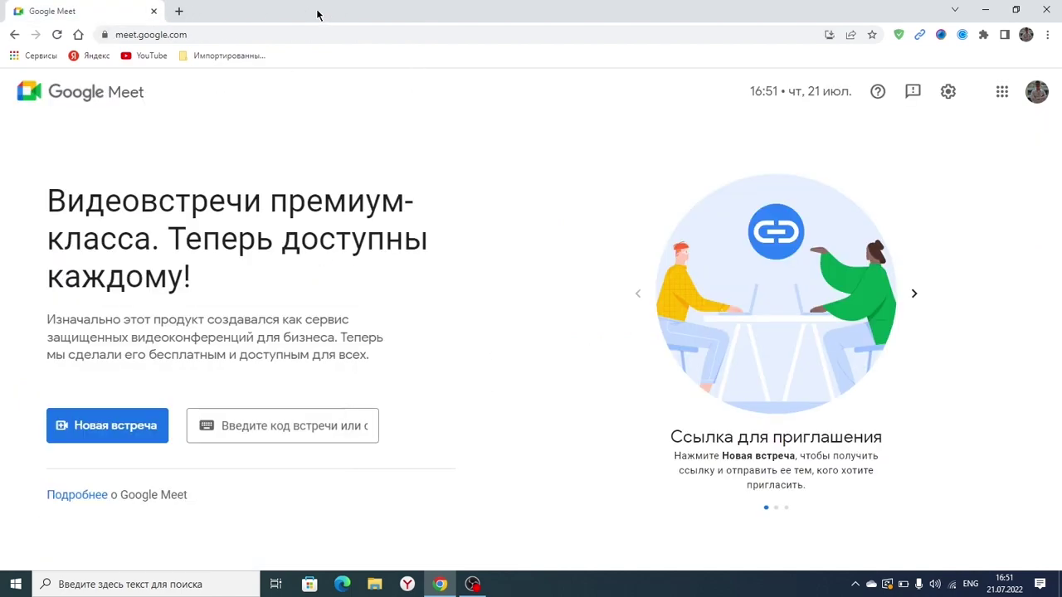
click(244, 425)
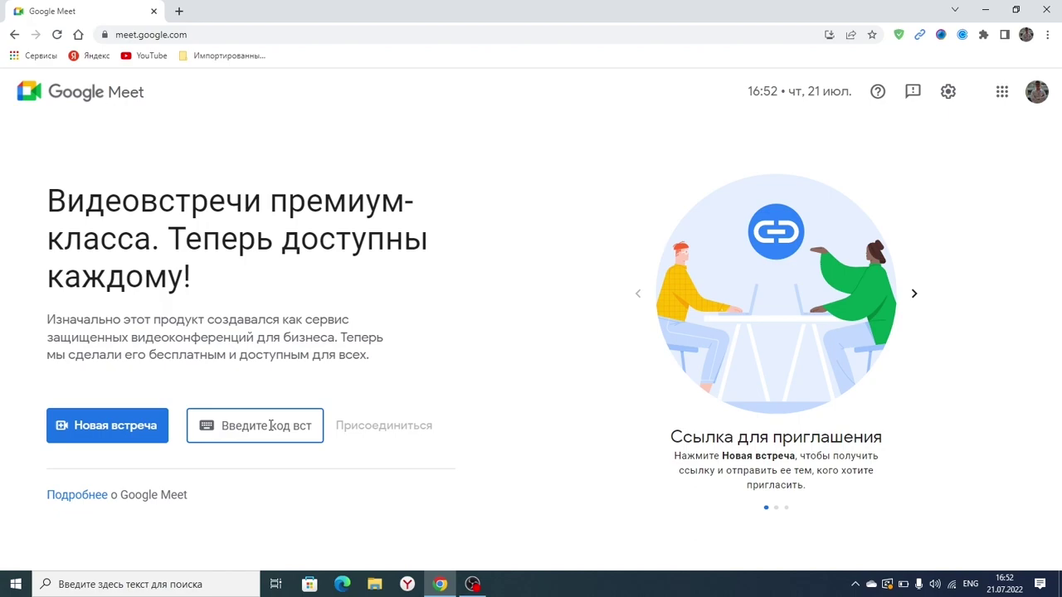
click(178, 11)
text(https://meet.google.com/rqb-orza-tdf)
drag(298, 35, 226, 42)
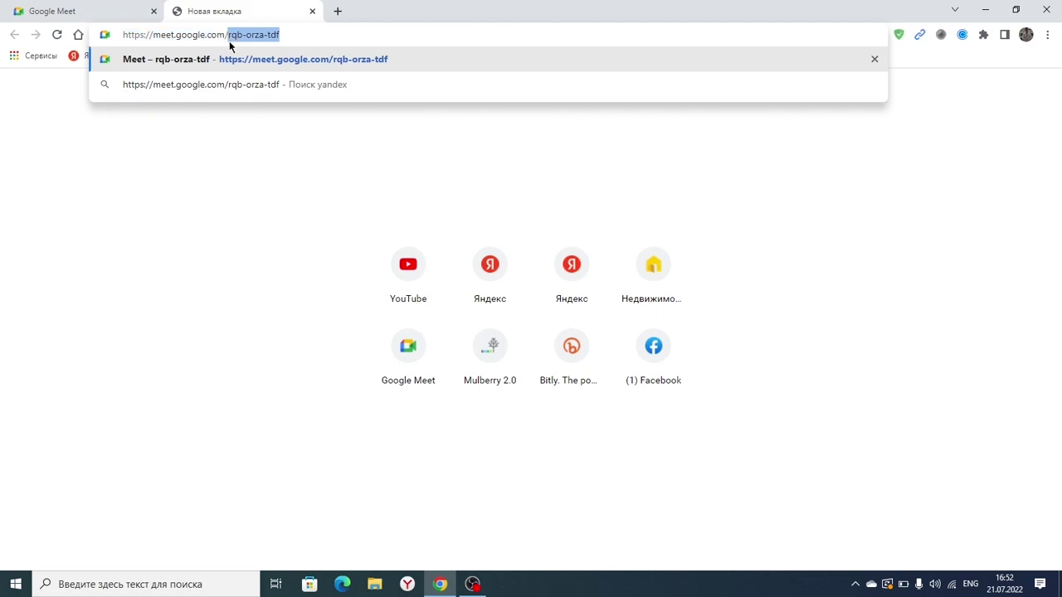
click(339, 31)
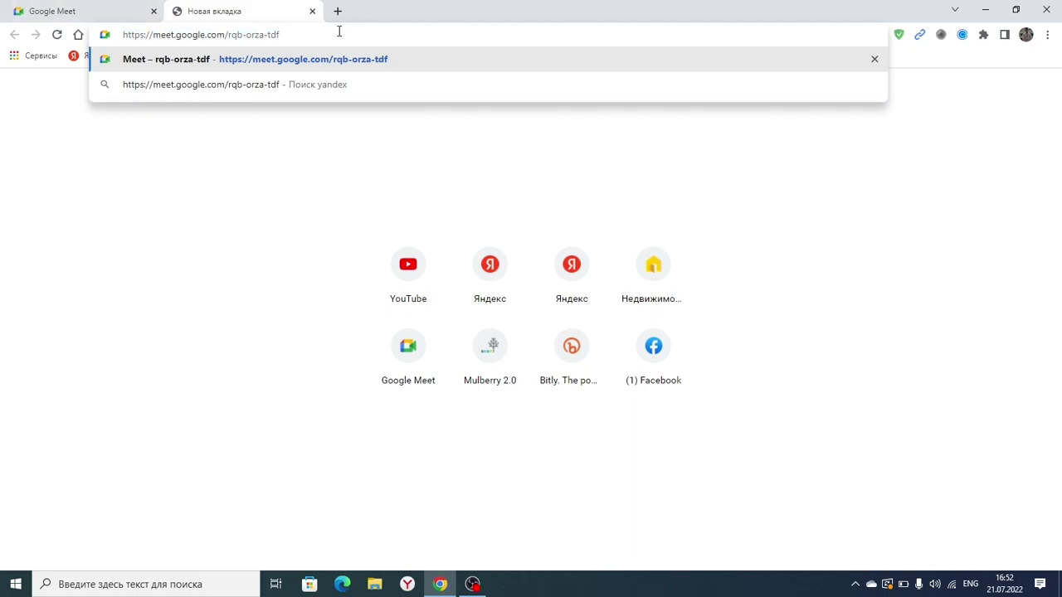
drag(339, 32, 93, 37)
- Paste the copied meeting link into the code field on the Meet home page and open that meeting's join page
click(79, 11)
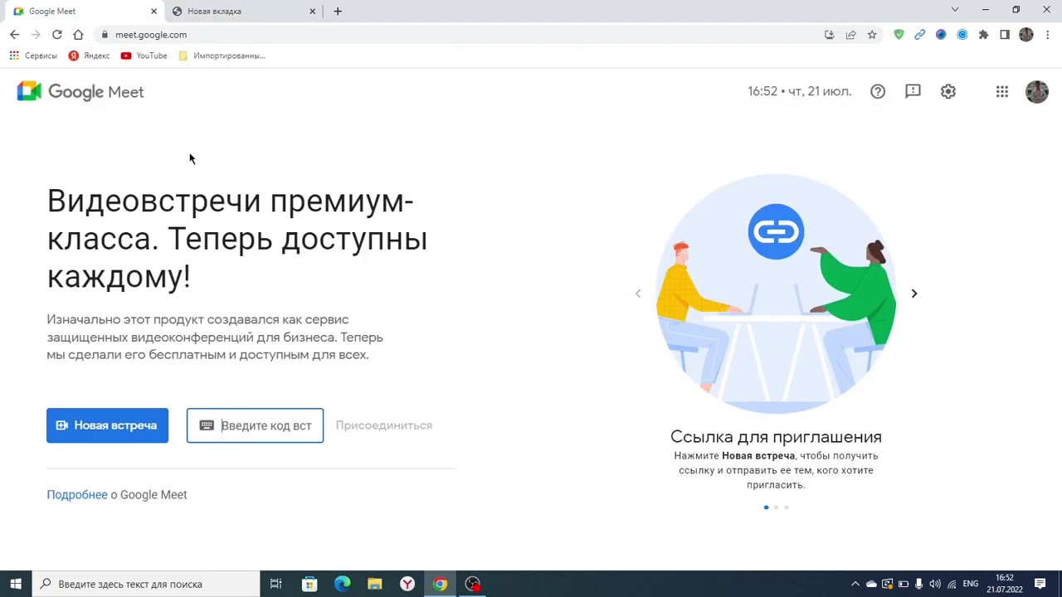
click(268, 421)
key(ctrl+v)
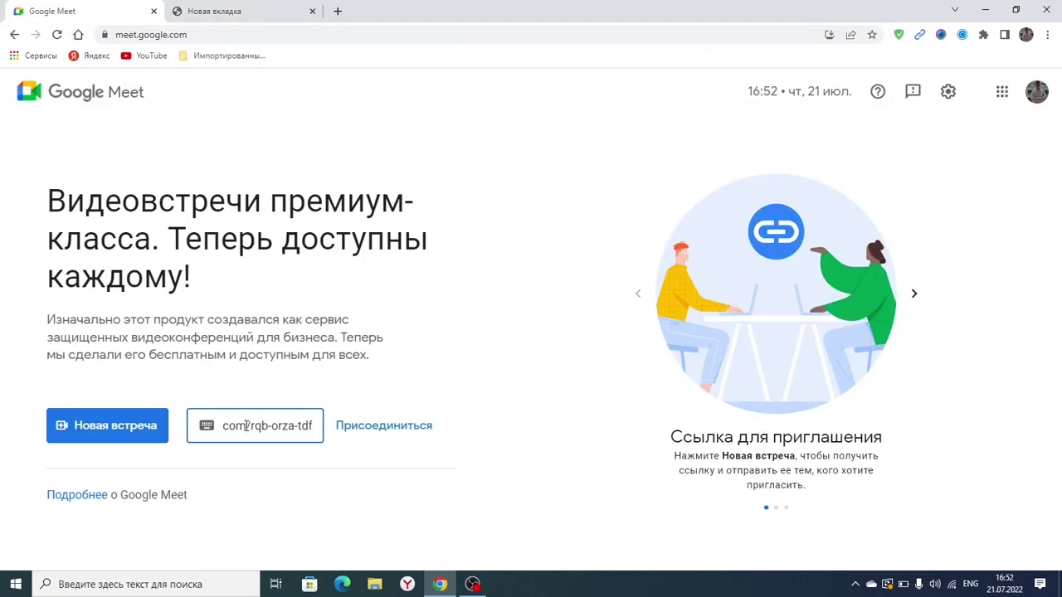
key(ctrl+a)
click(382, 432)
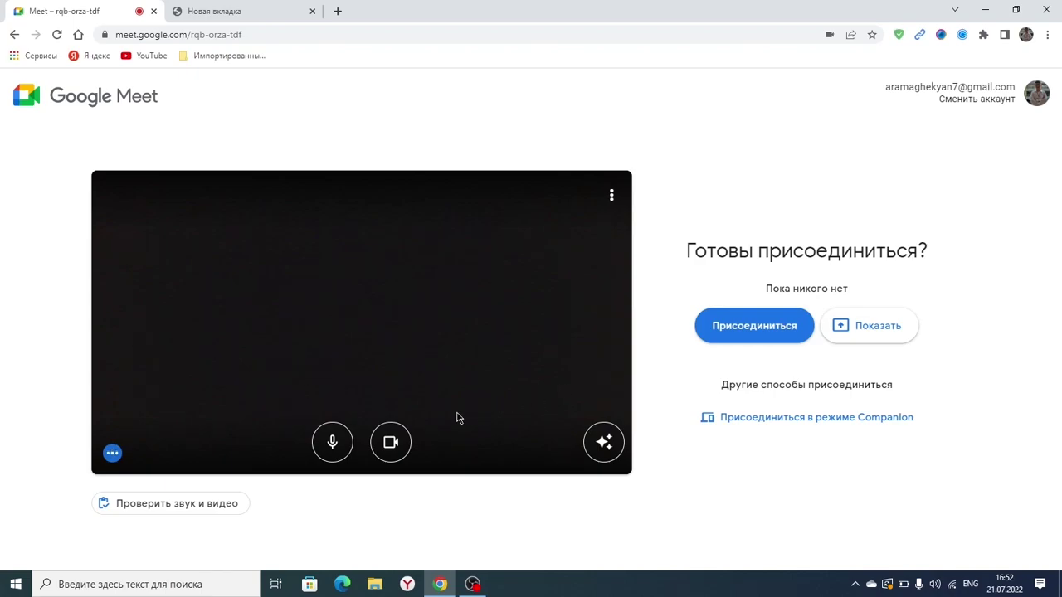
- Turn off the camera and the microphone on the join page
click(396, 448)
click(336, 445)
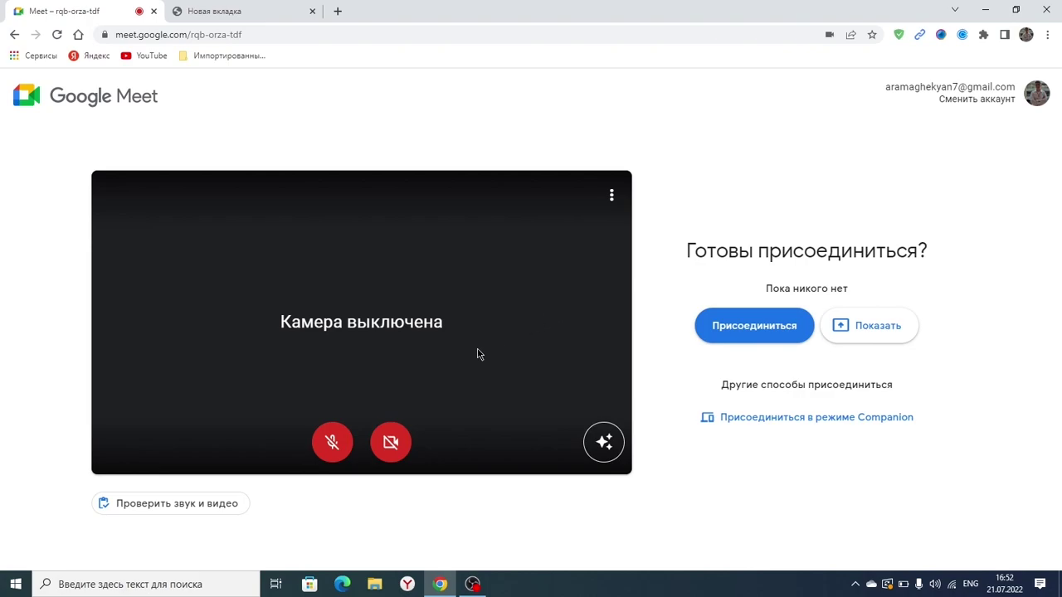
- Examine the audio and video device settings in the pre-meeting check and close it
click(213, 503)
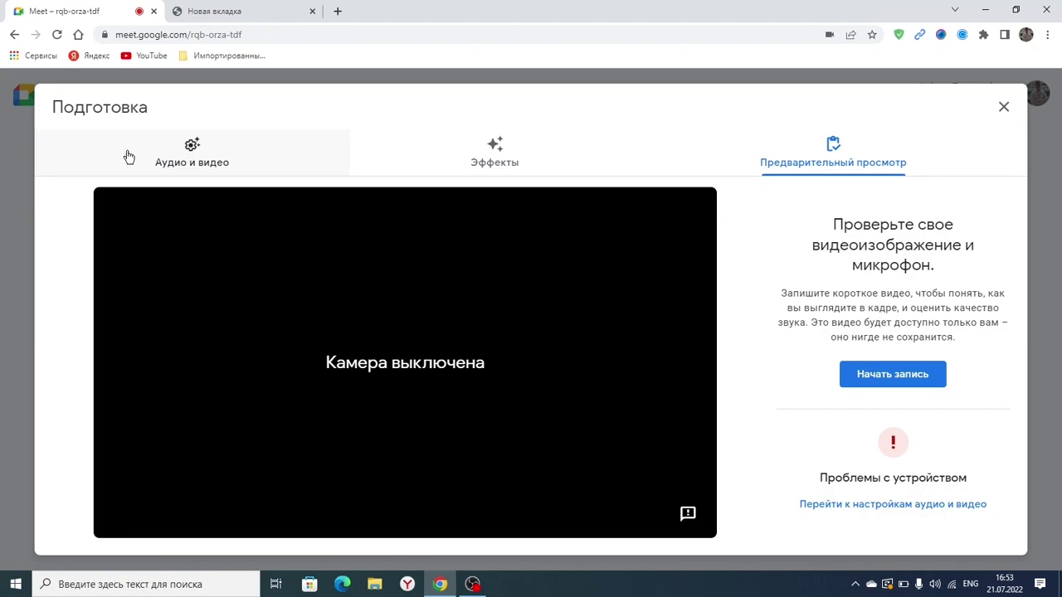
click(185, 147)
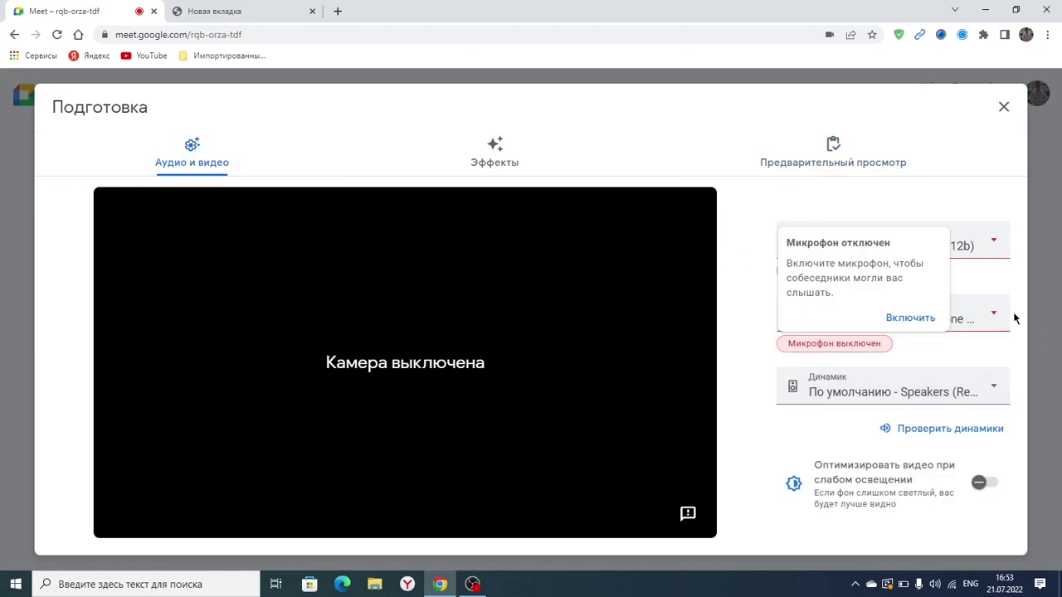
click(1002, 107)
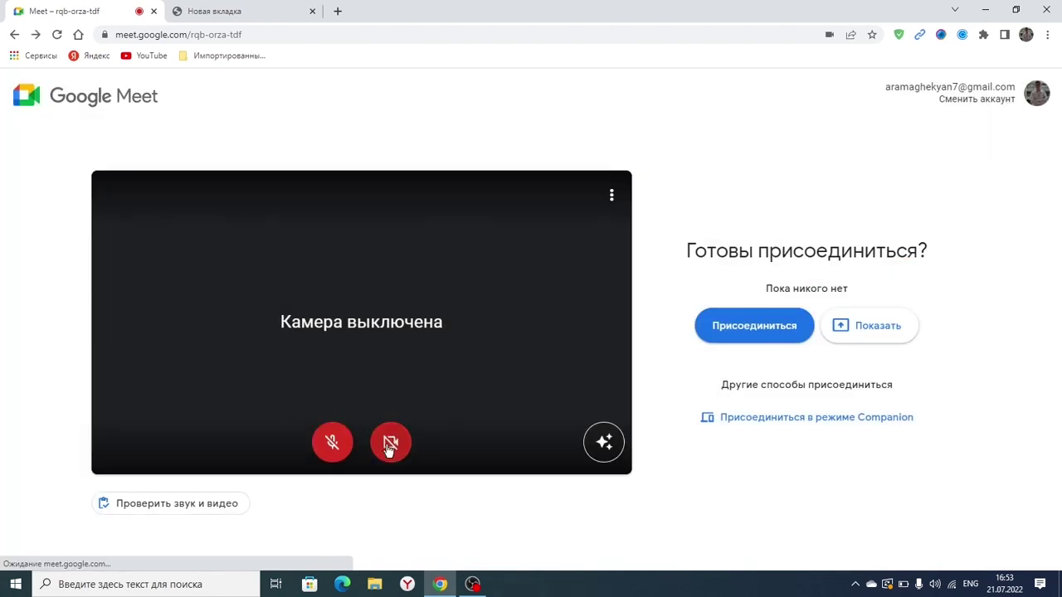
- Browse the background effects and the recording preview in the pre-meeting check without applying any effect
click(124, 504)
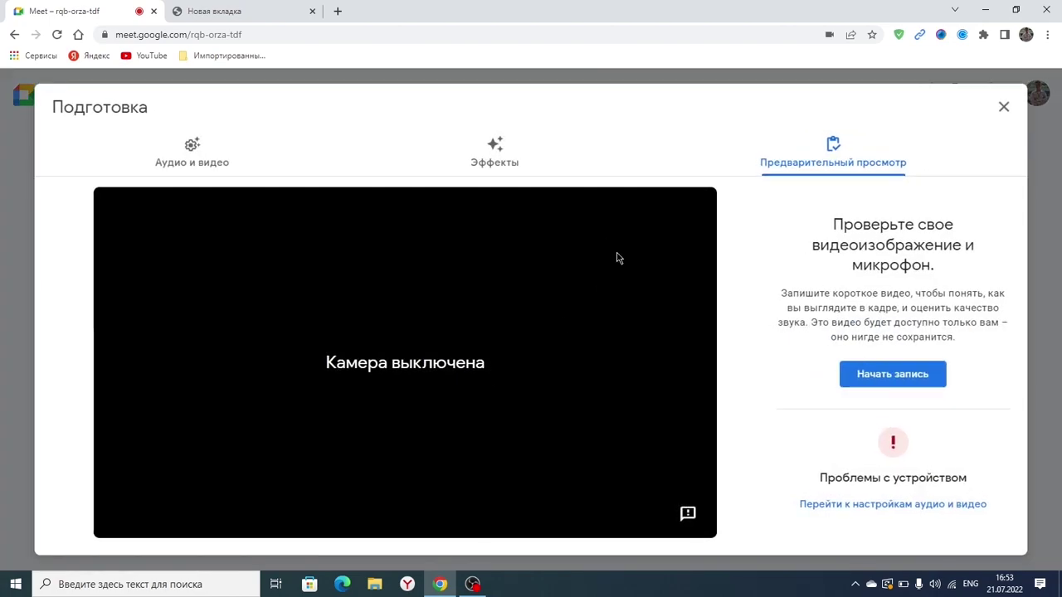
click(491, 166)
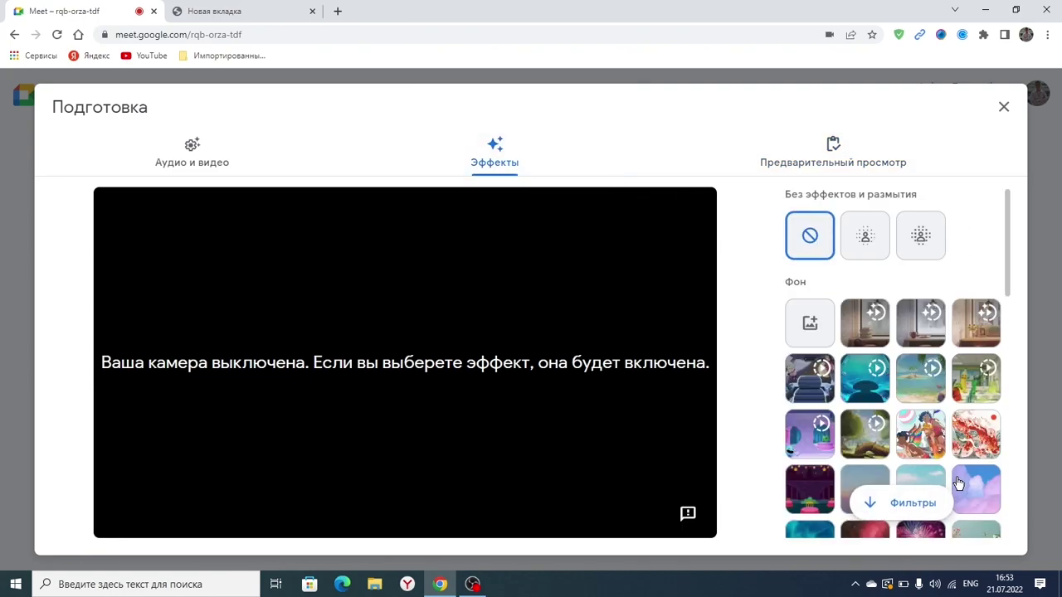
scroll(958, 483, down, 2)
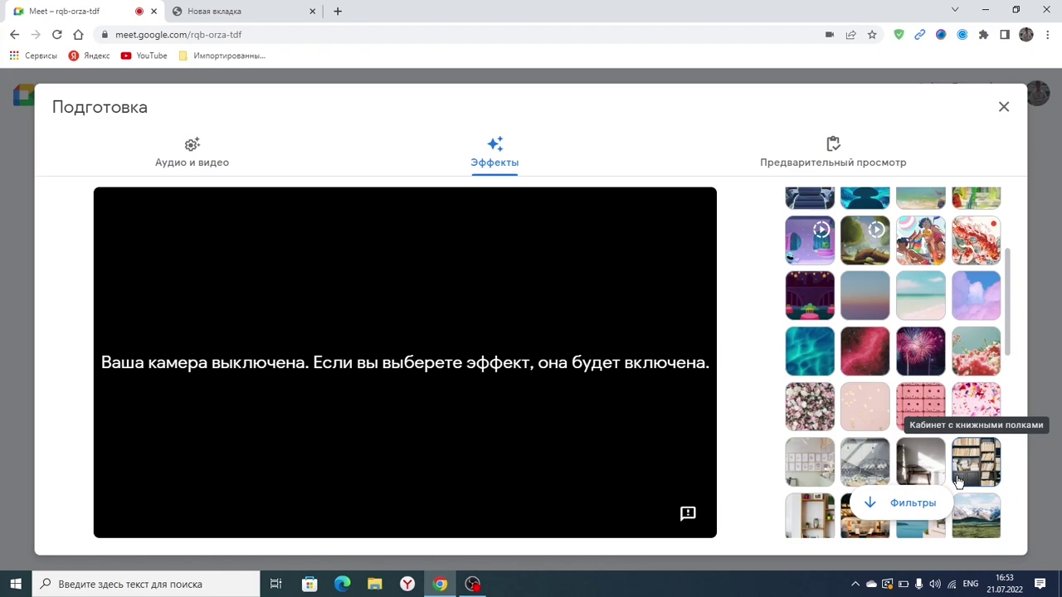
scroll(960, 373, up, 2)
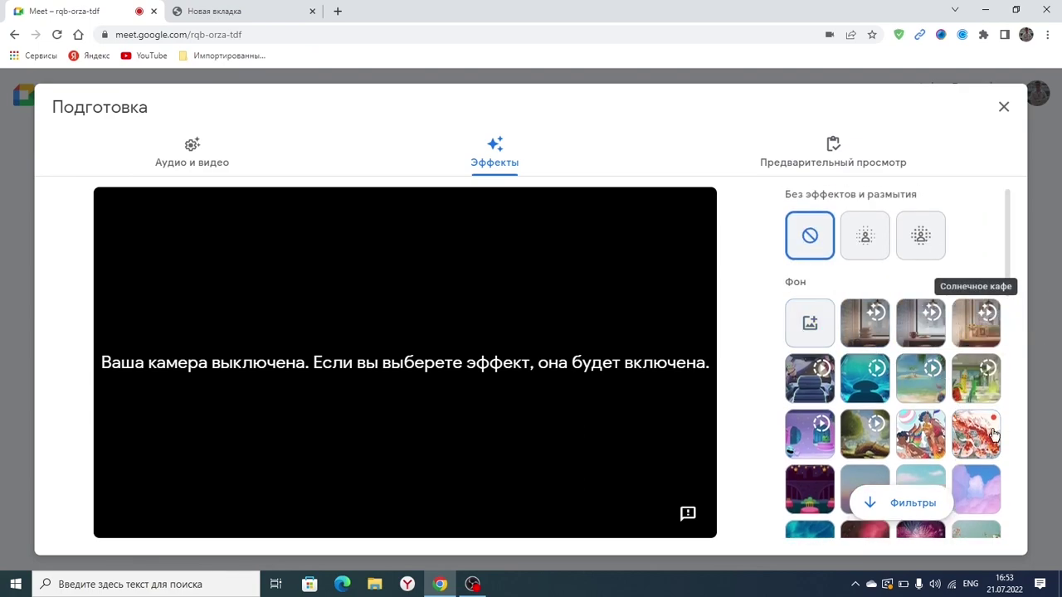
click(1003, 107)
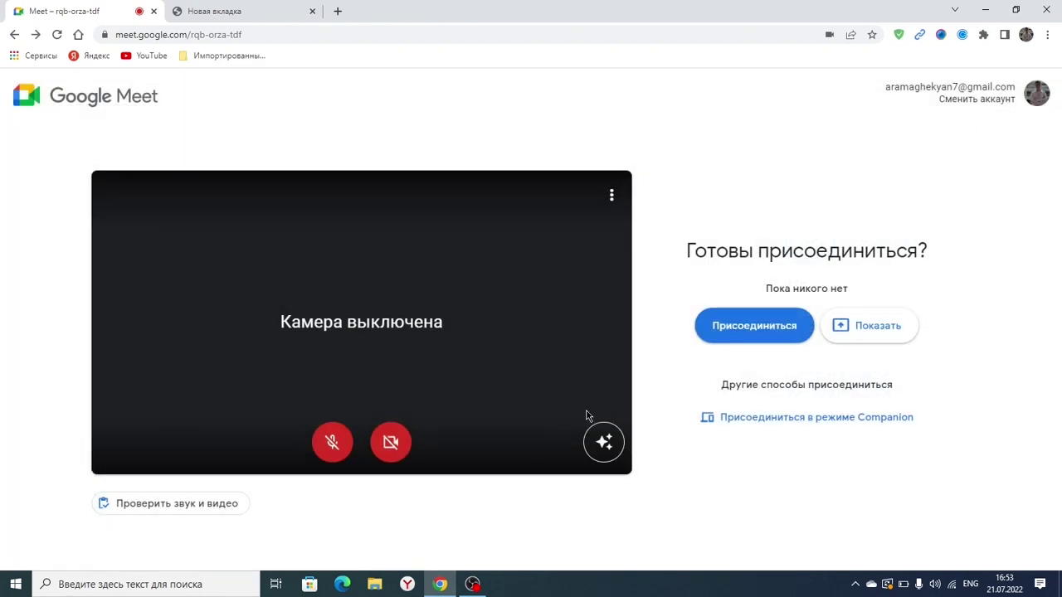
click(175, 503)
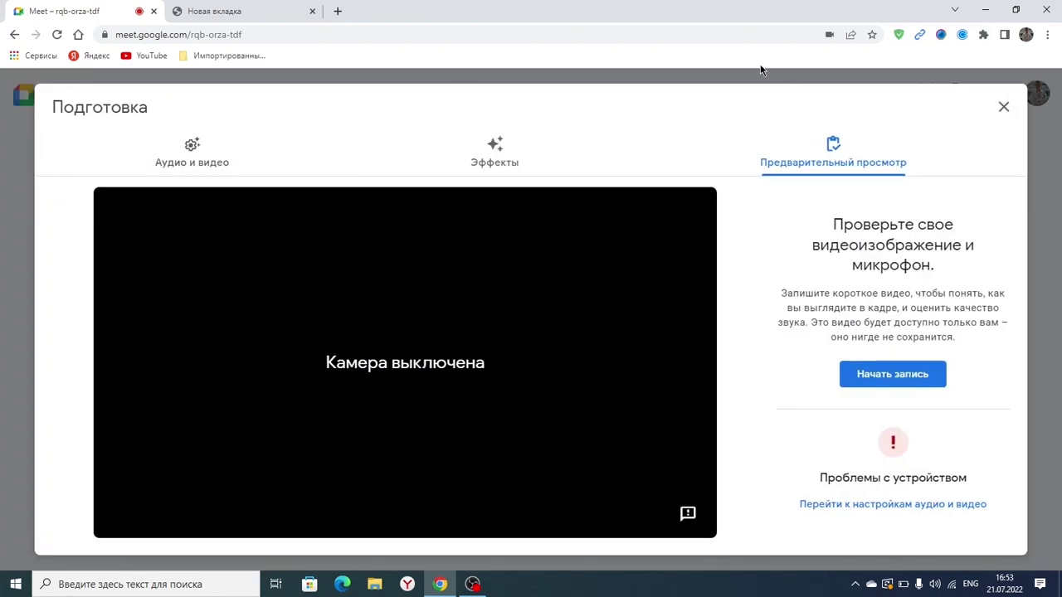
click(1002, 107)
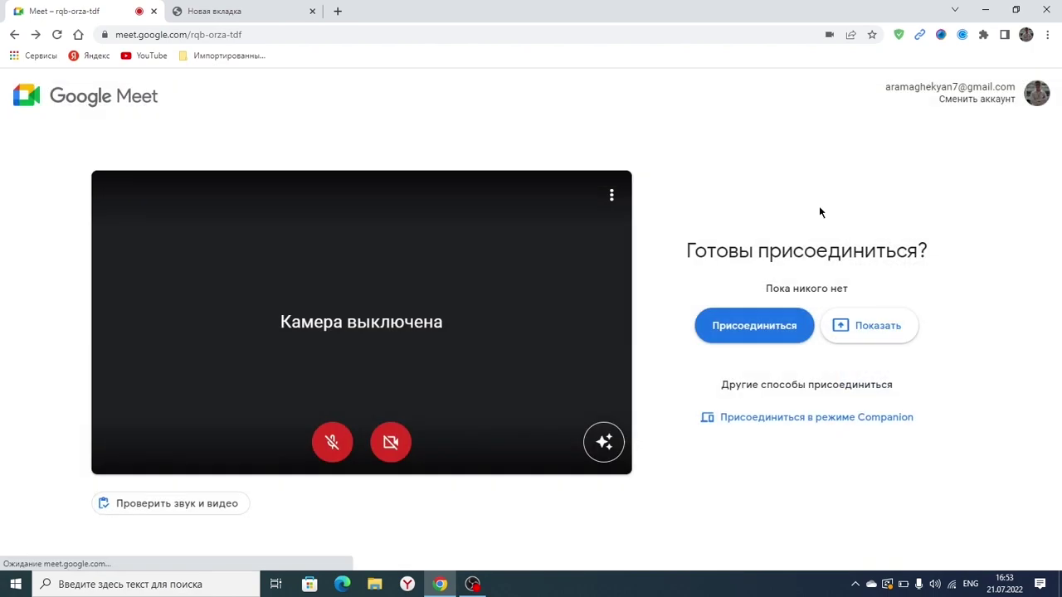
click(605, 440)
click(1002, 107)
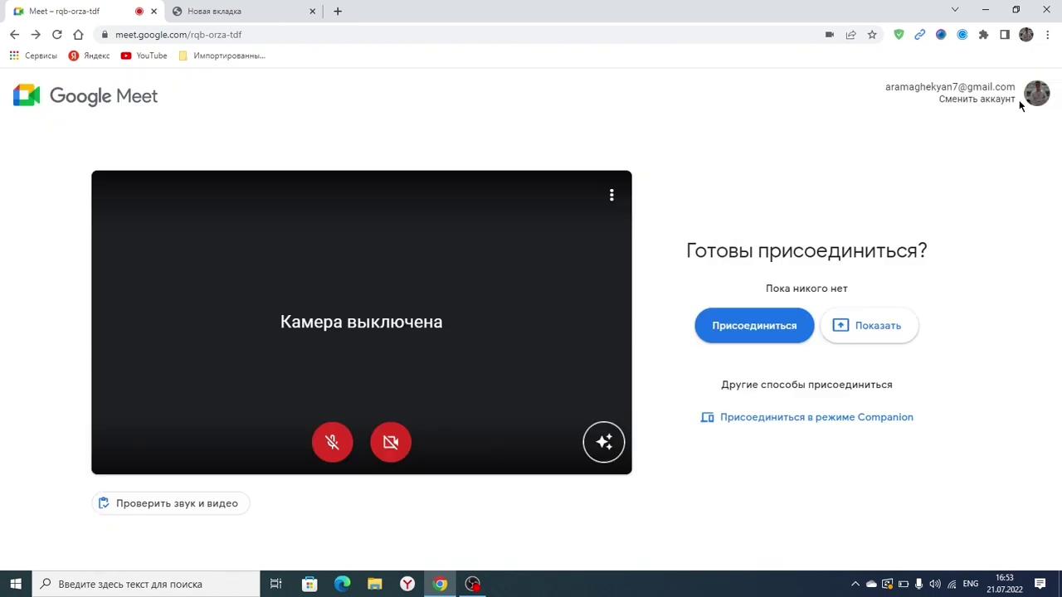
- Examine the connection delay graph in the meeting's troubleshooting and help window and close it
click(611, 194)
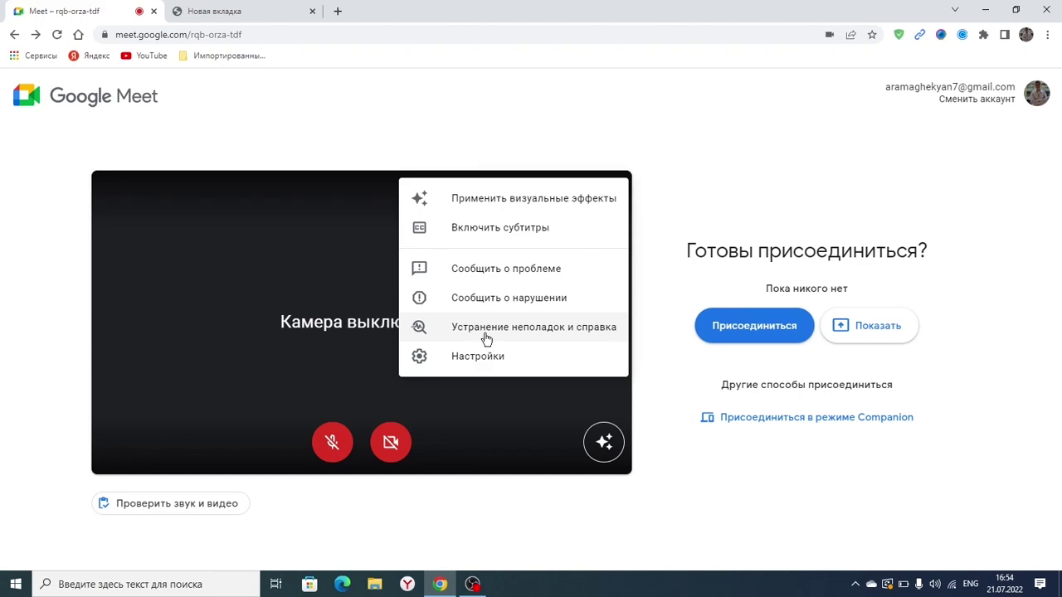
click(562, 333)
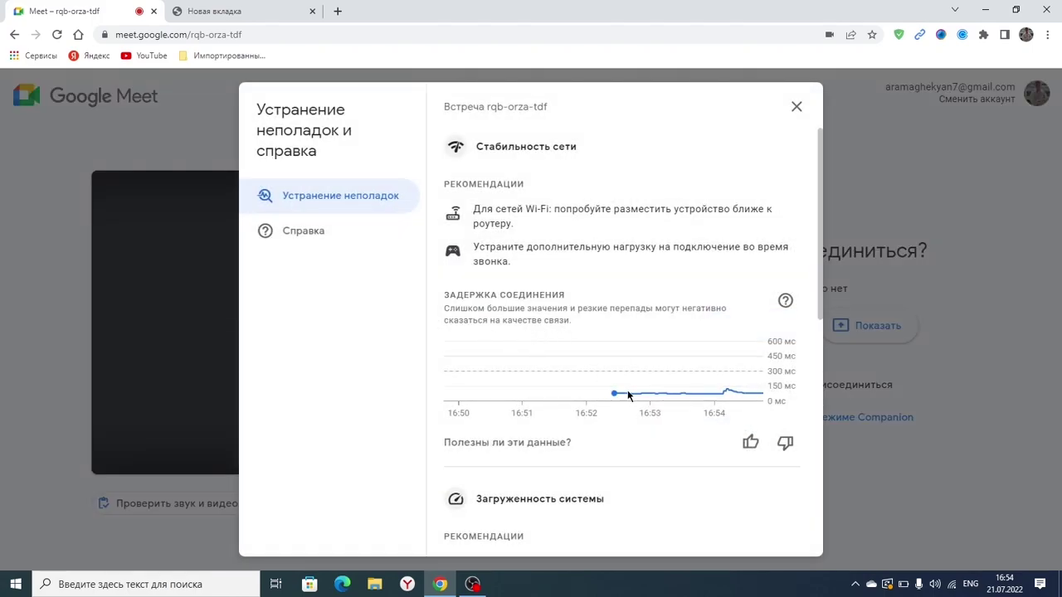
mouse_move(635, 396)
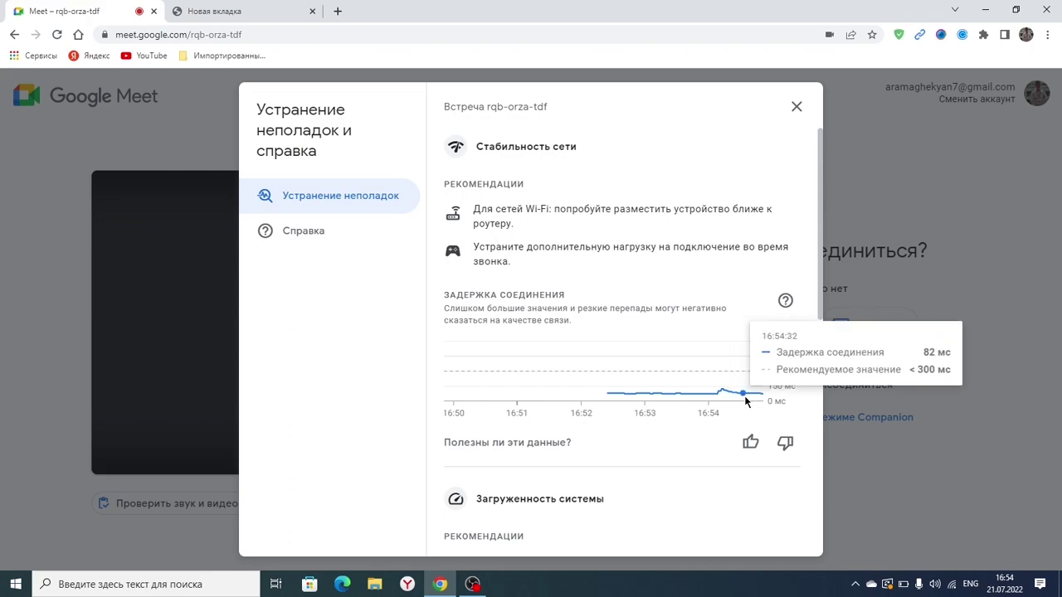
click(796, 107)
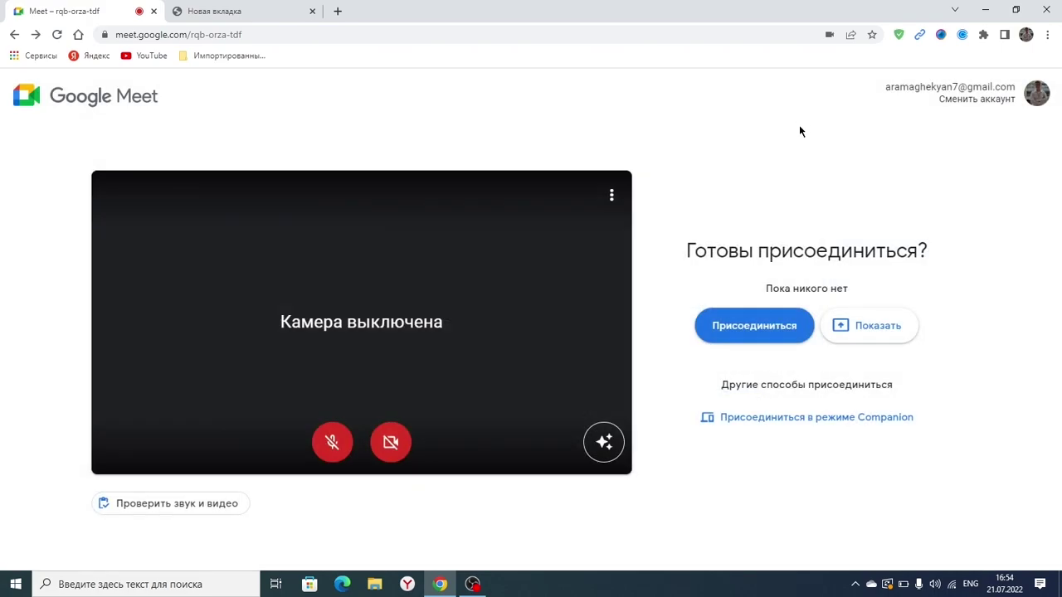
- Review the audio, video and general settings of the meeting and close them without changes
click(614, 214)
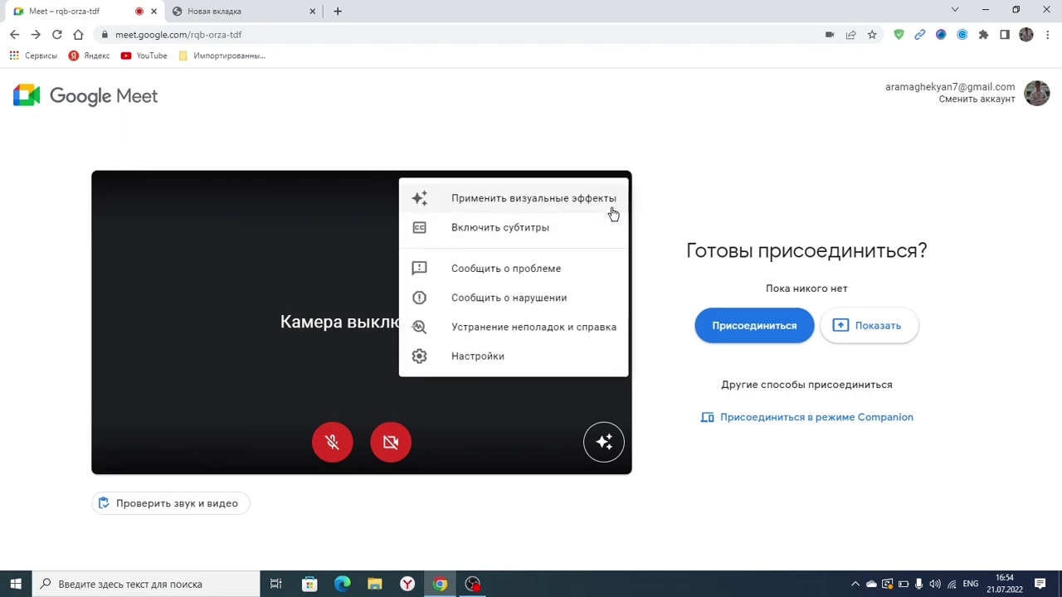
click(486, 359)
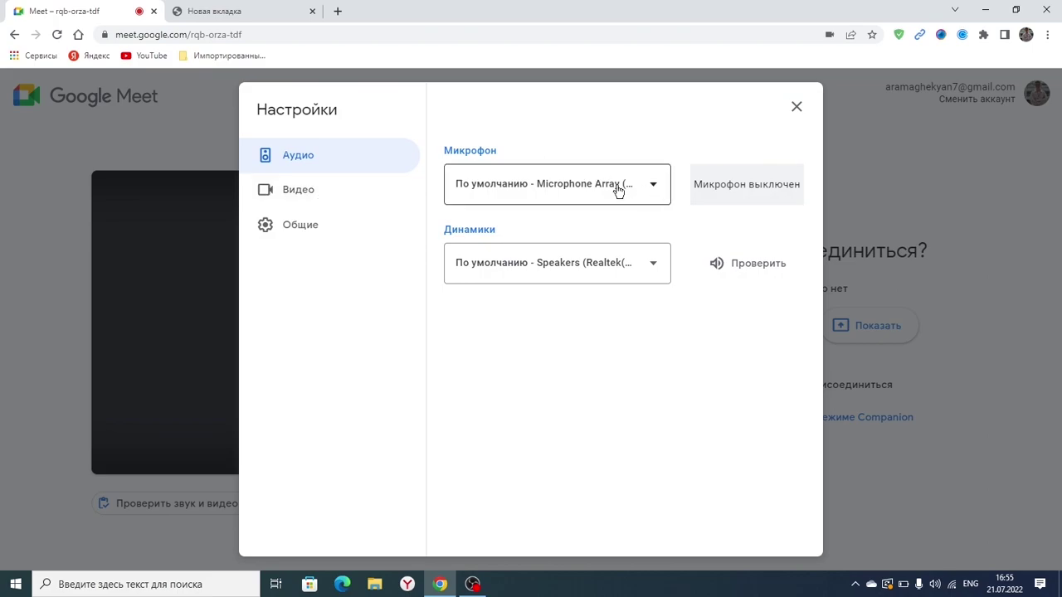
click(349, 190)
click(345, 215)
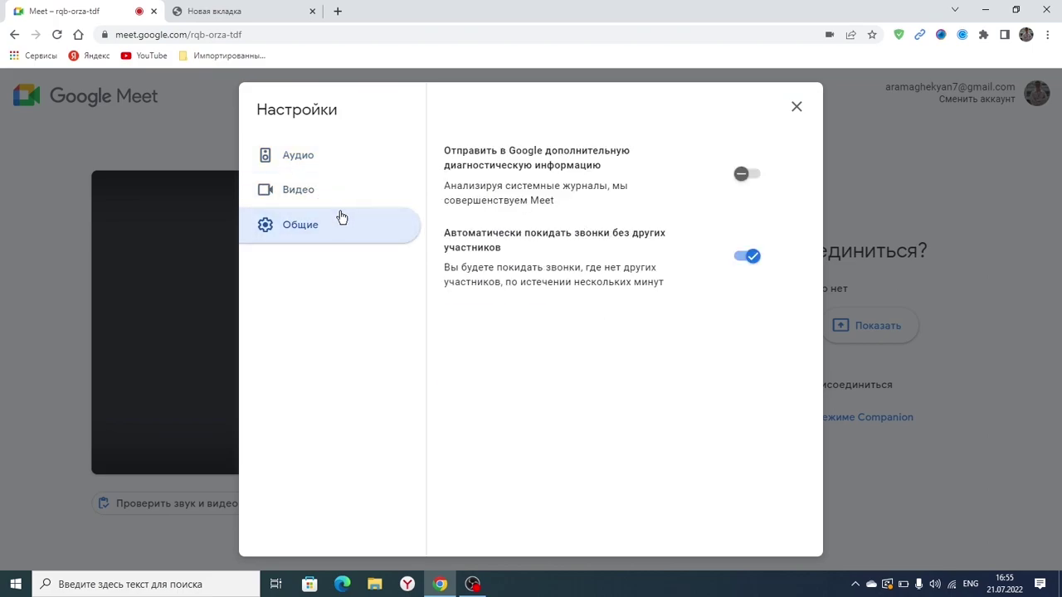
click(279, 157)
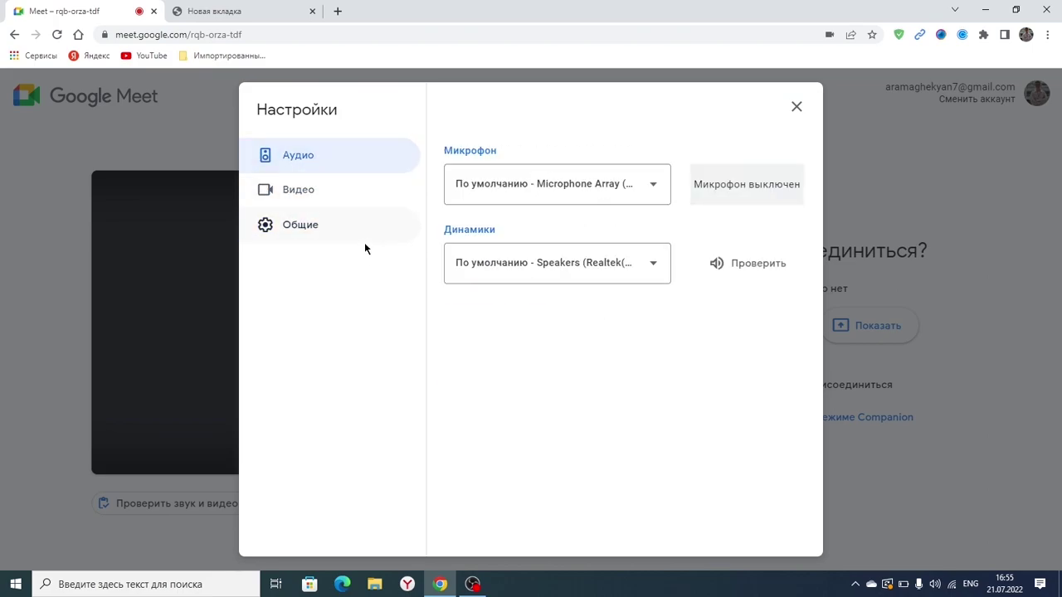
click(794, 107)
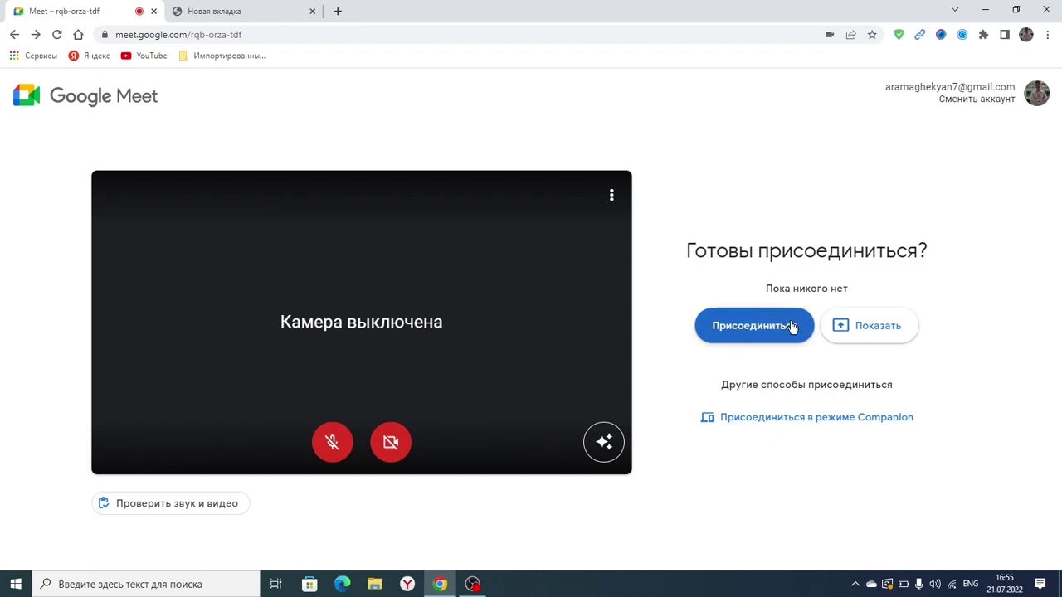
- View the screen-sharing choices for presenting in the meeting, cancel the sharing and leave the call
click(879, 328)
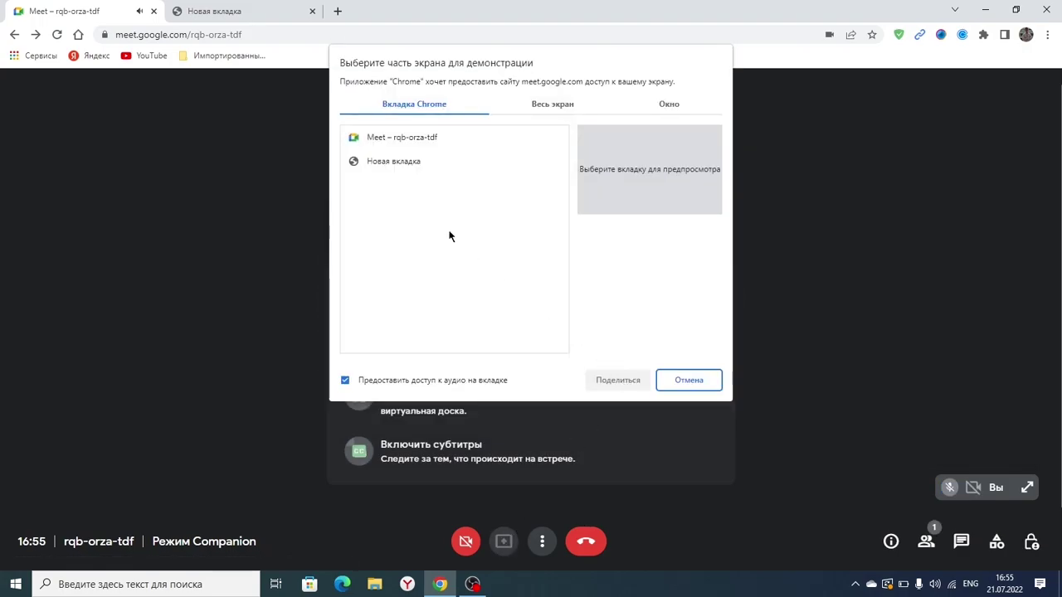
click(685, 379)
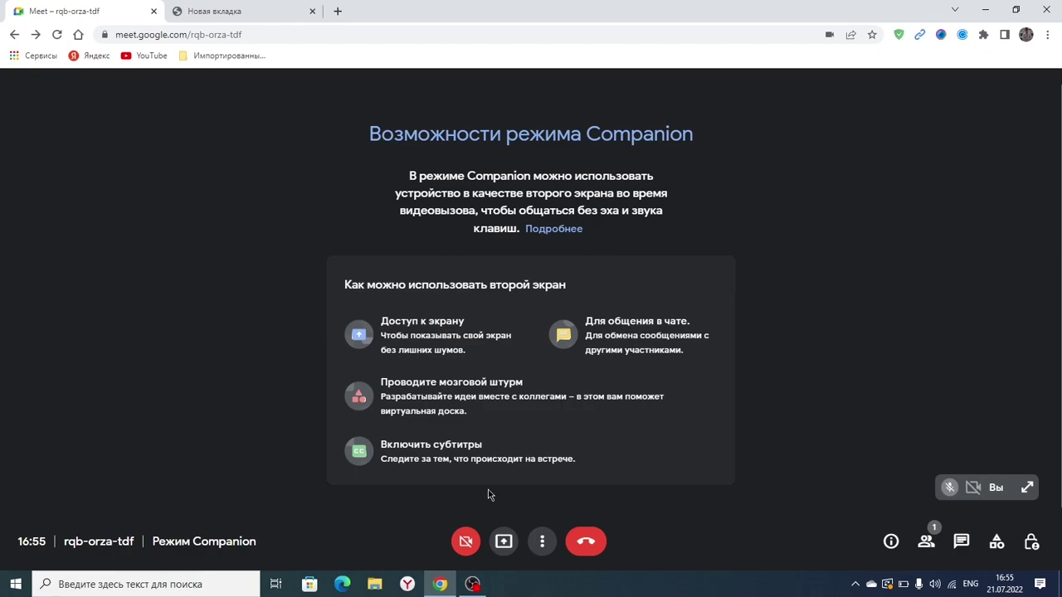
click(585, 547)
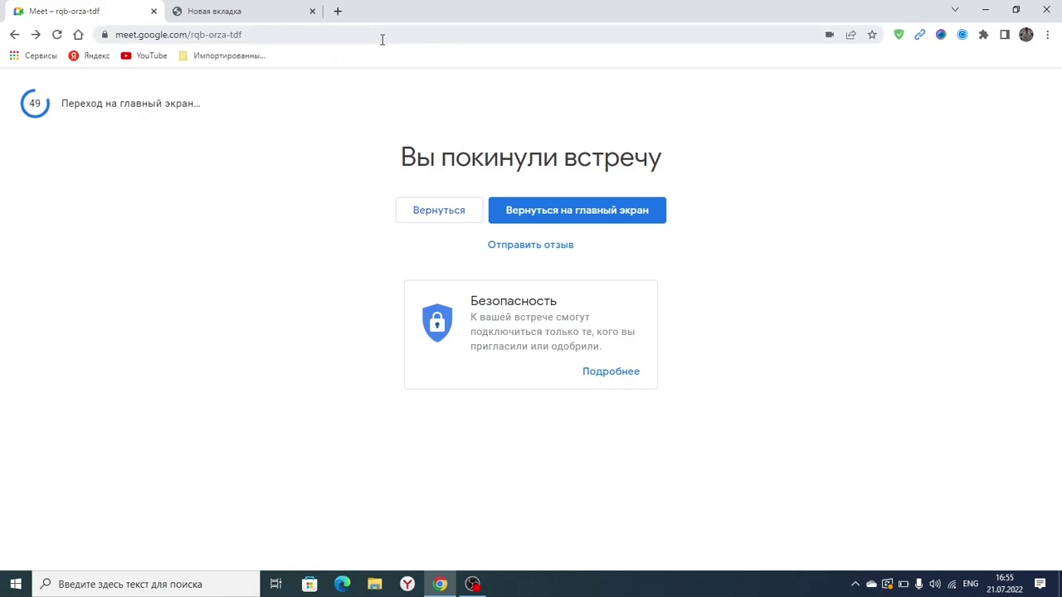
- Rejoin the meeting with the camera and microphone turned off and dismiss the muted-microphone hint
click(441, 217)
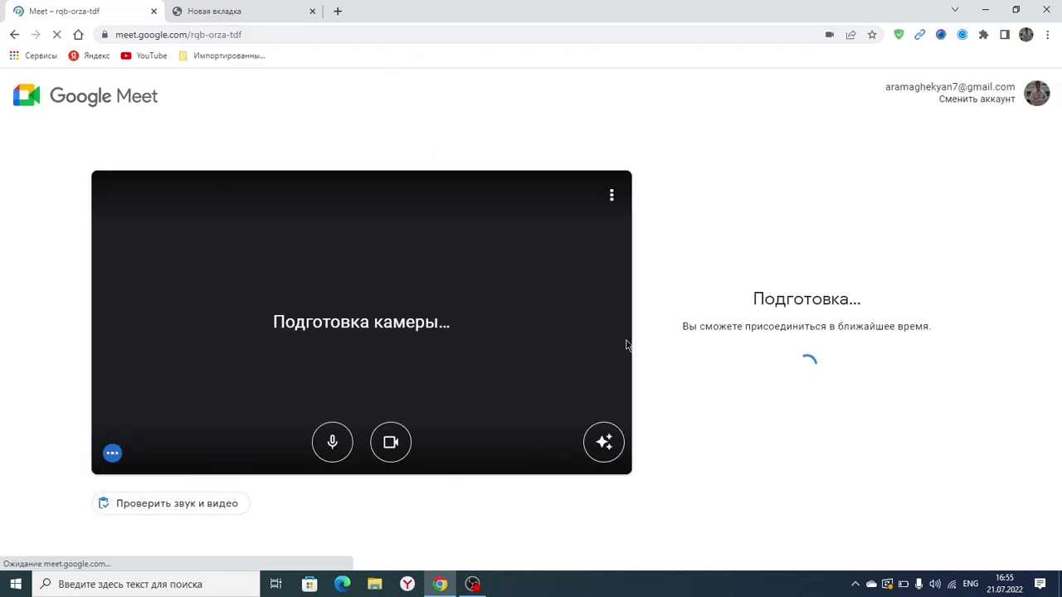
click(390, 442)
click(330, 446)
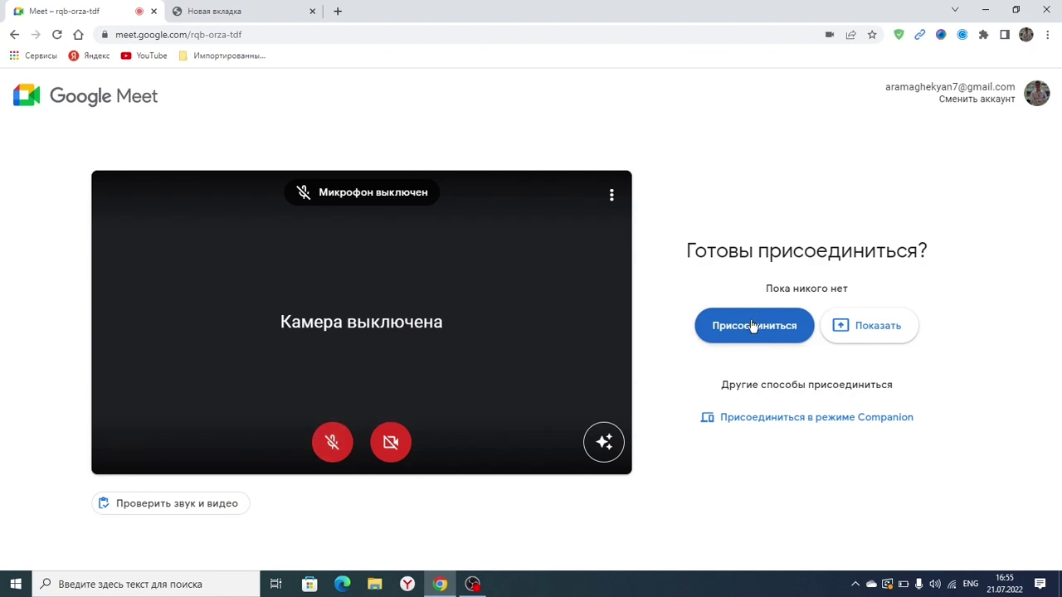
click(750, 328)
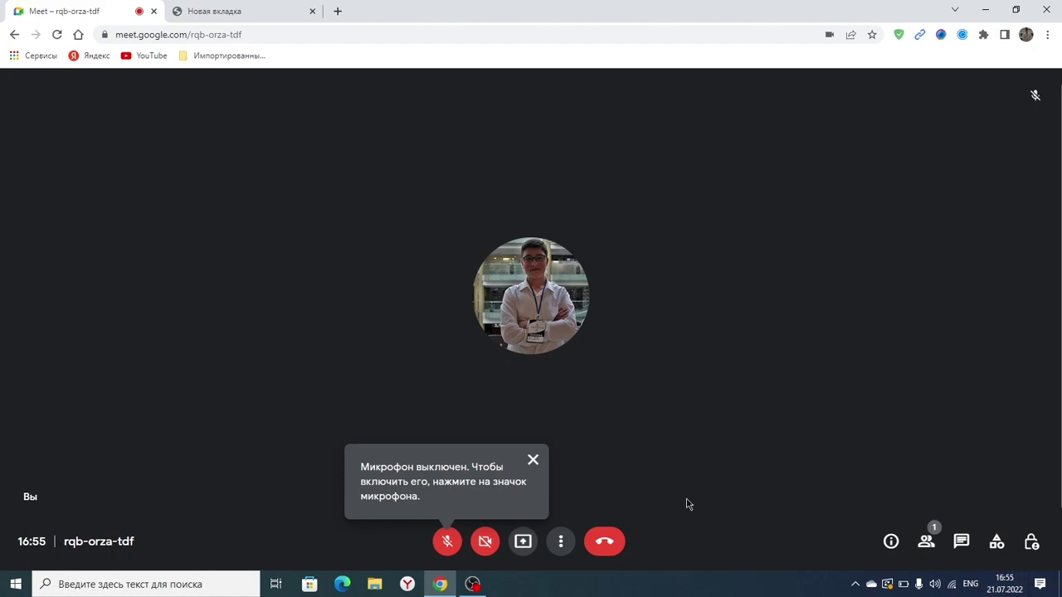
click(533, 459)
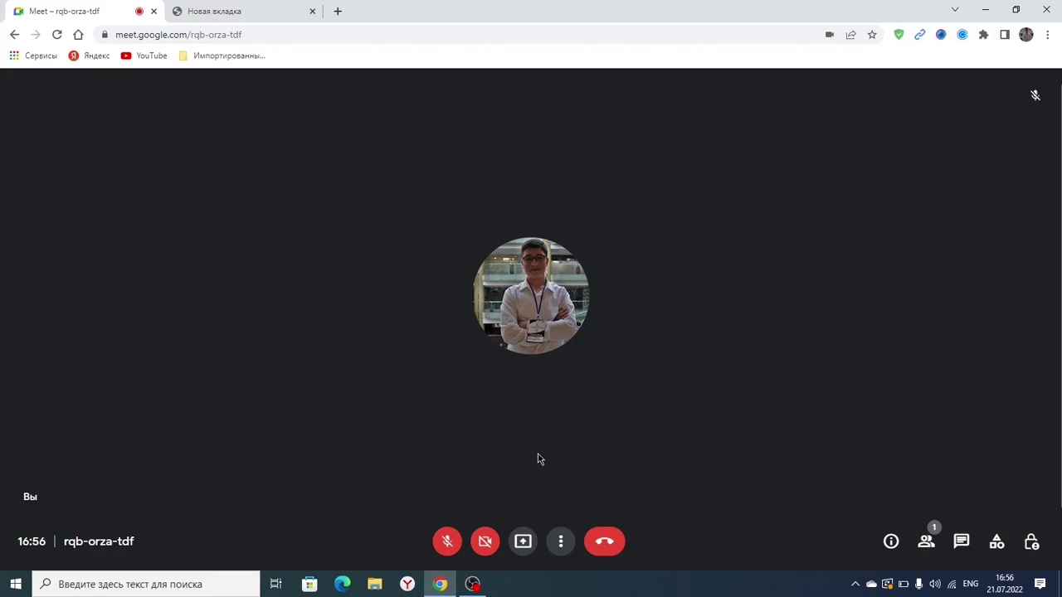
- Switch the meeting view to full screen and back, and highlight the meeting code beside the clock
double_click(537, 338)
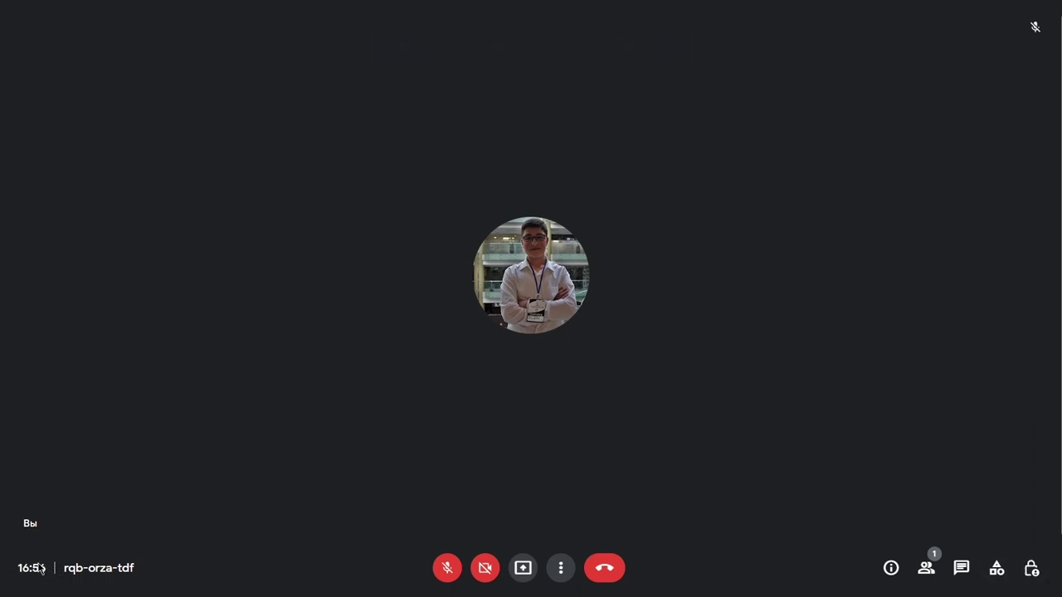
key(F11)
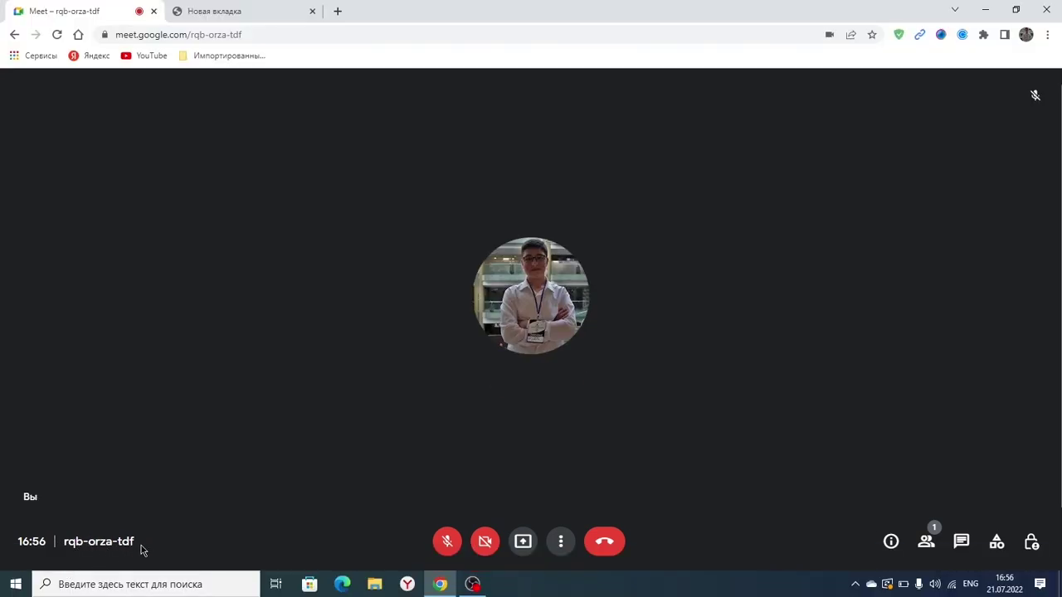
drag(134, 542, 62, 543)
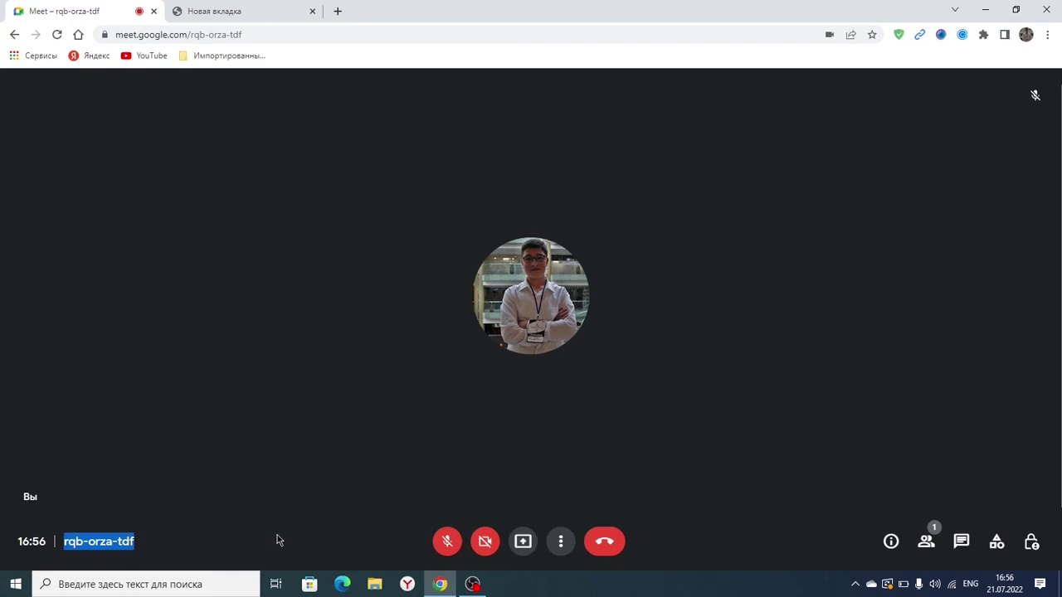
- Present the entire screen in the meeting, shrinking the browser window to expose the desktop and maximizing it again
click(524, 542)
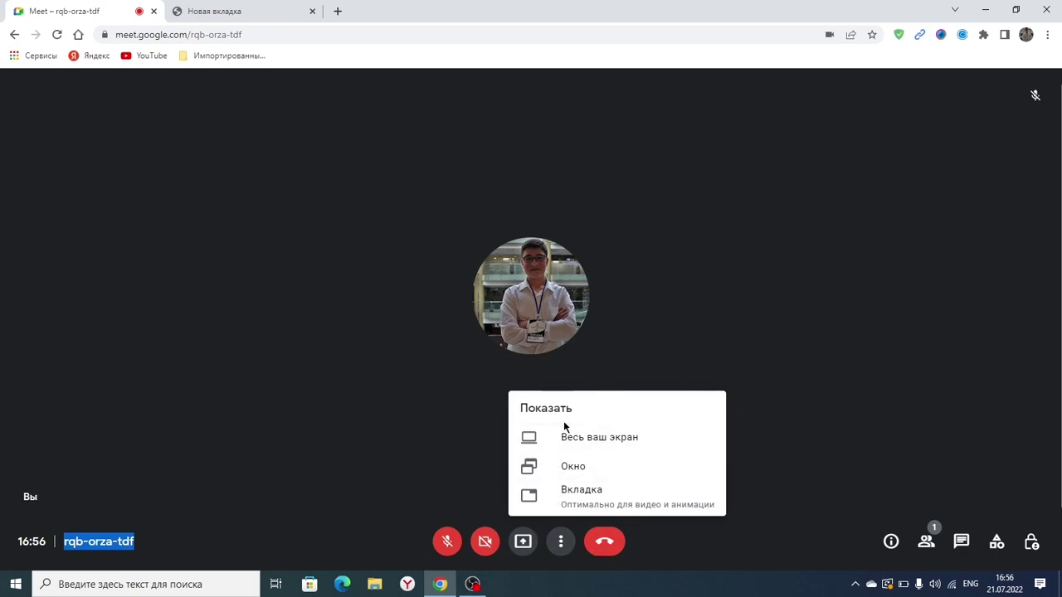
click(569, 447)
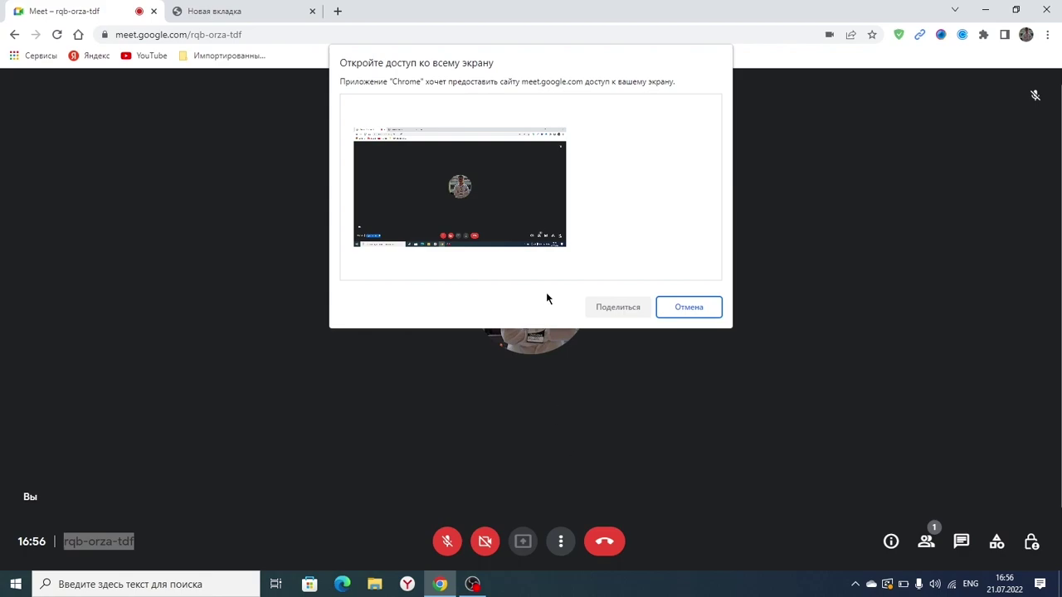
click(525, 230)
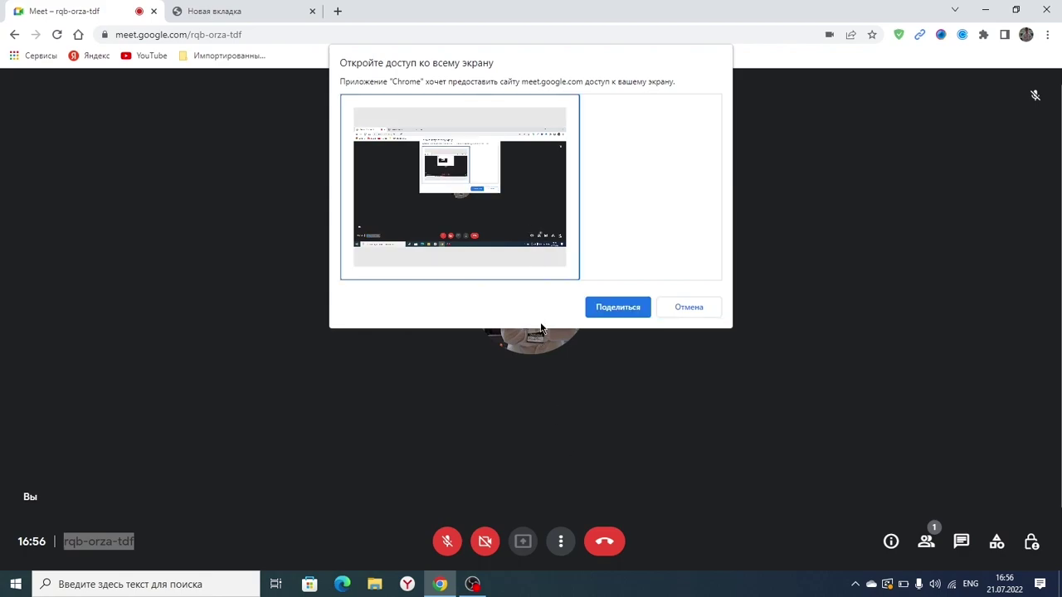
click(619, 310)
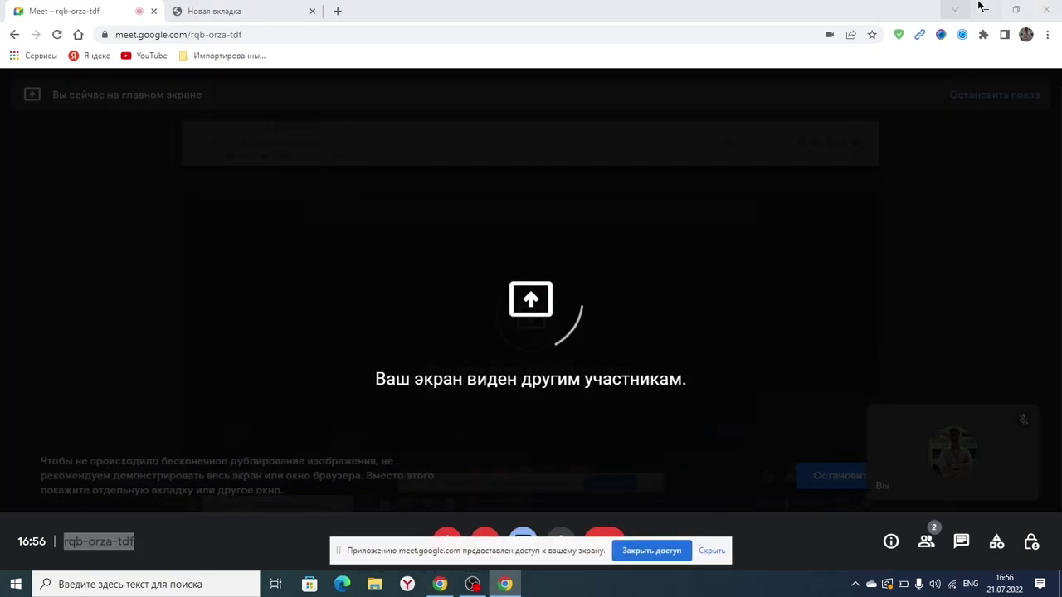
click(1014, 9)
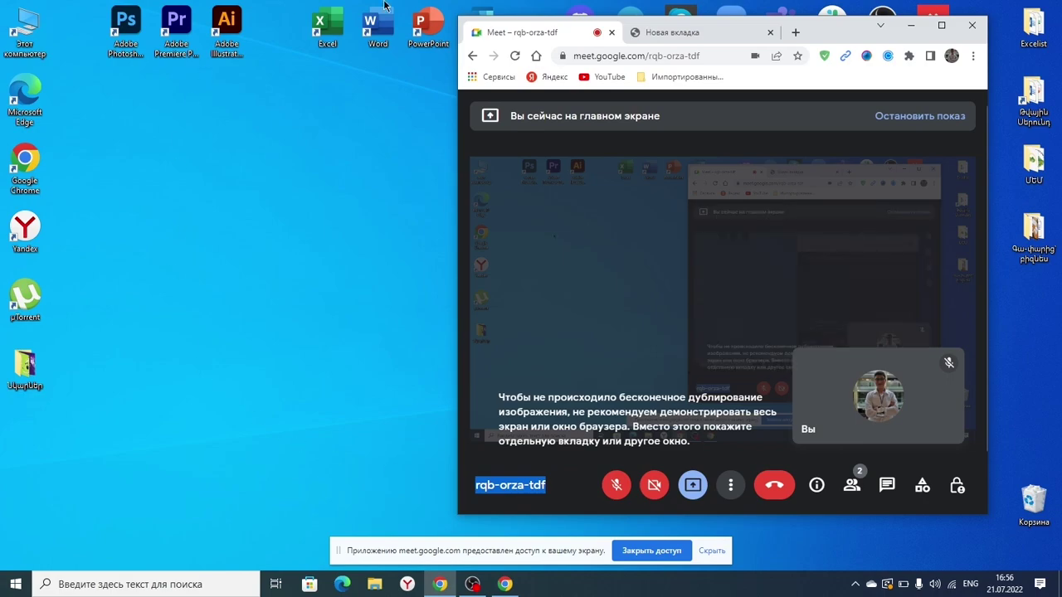
click(940, 25)
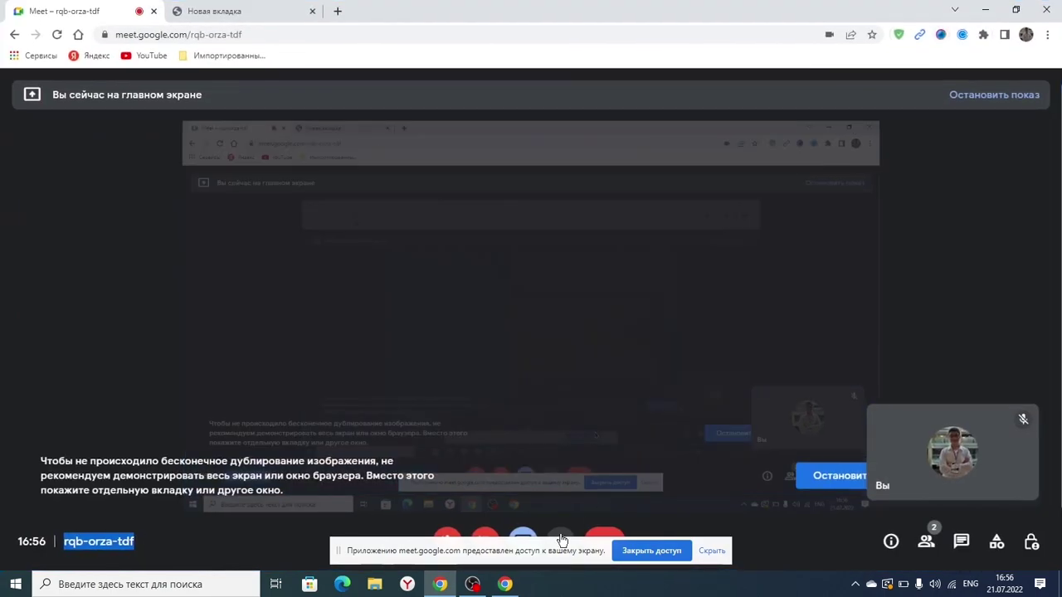
- Hide the screen-access notice, stop presenting the screen, and open and close the list of presenting choices
click(701, 550)
click(523, 540)
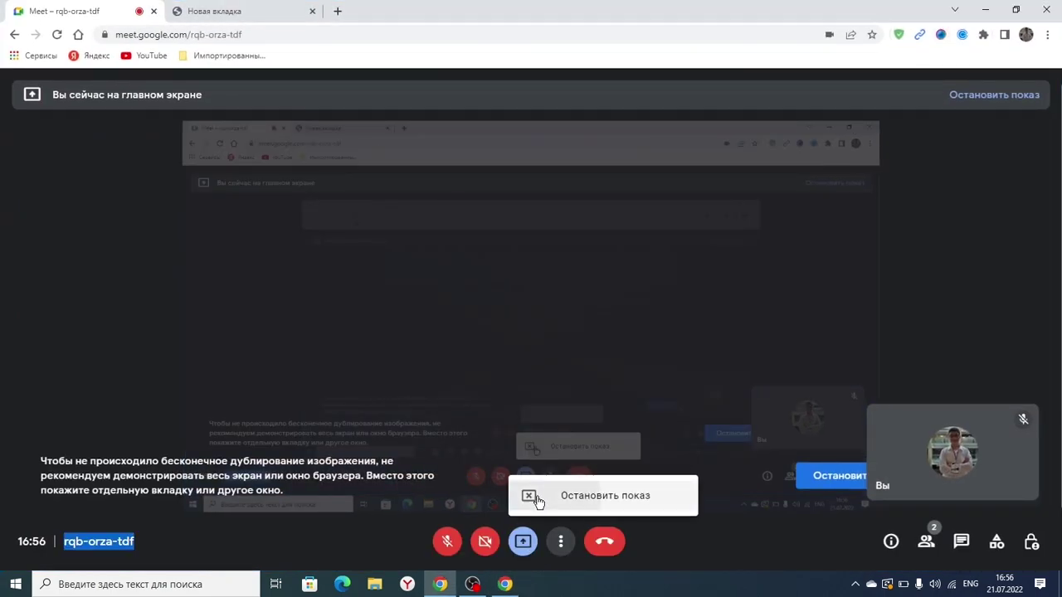
click(581, 495)
click(523, 541)
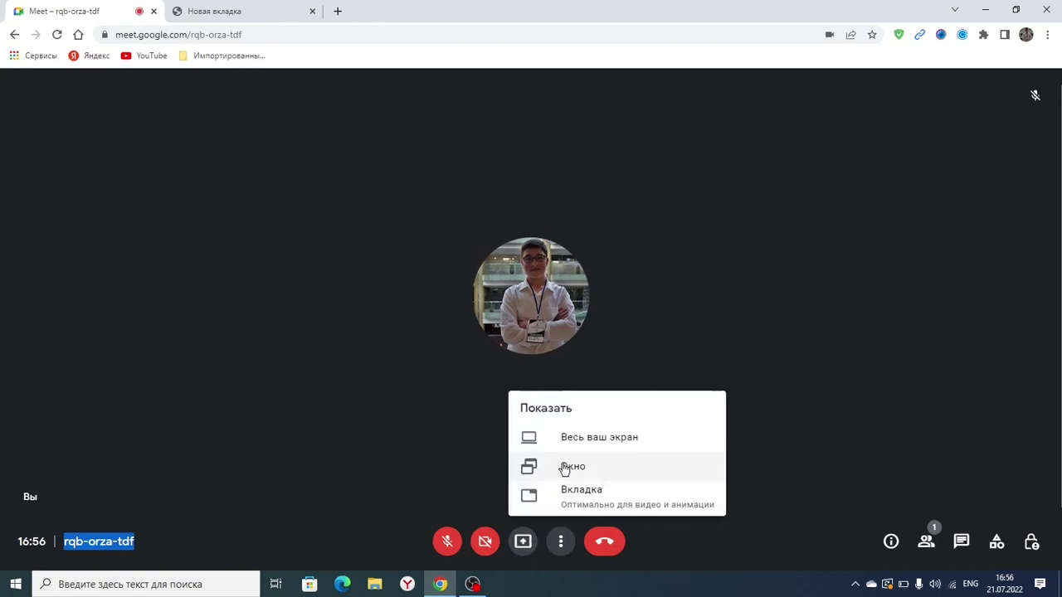
click(424, 471)
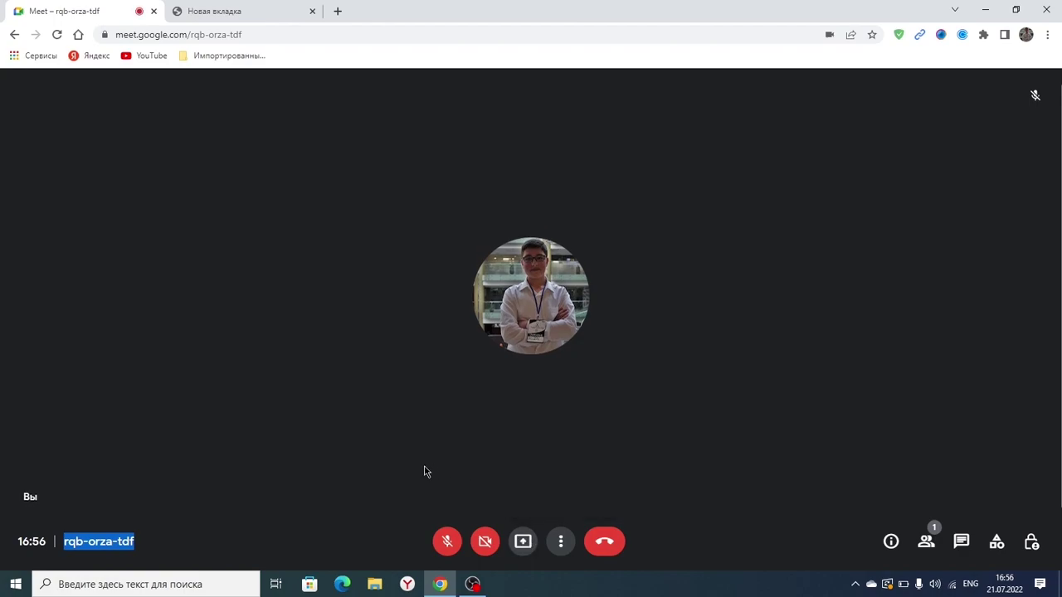